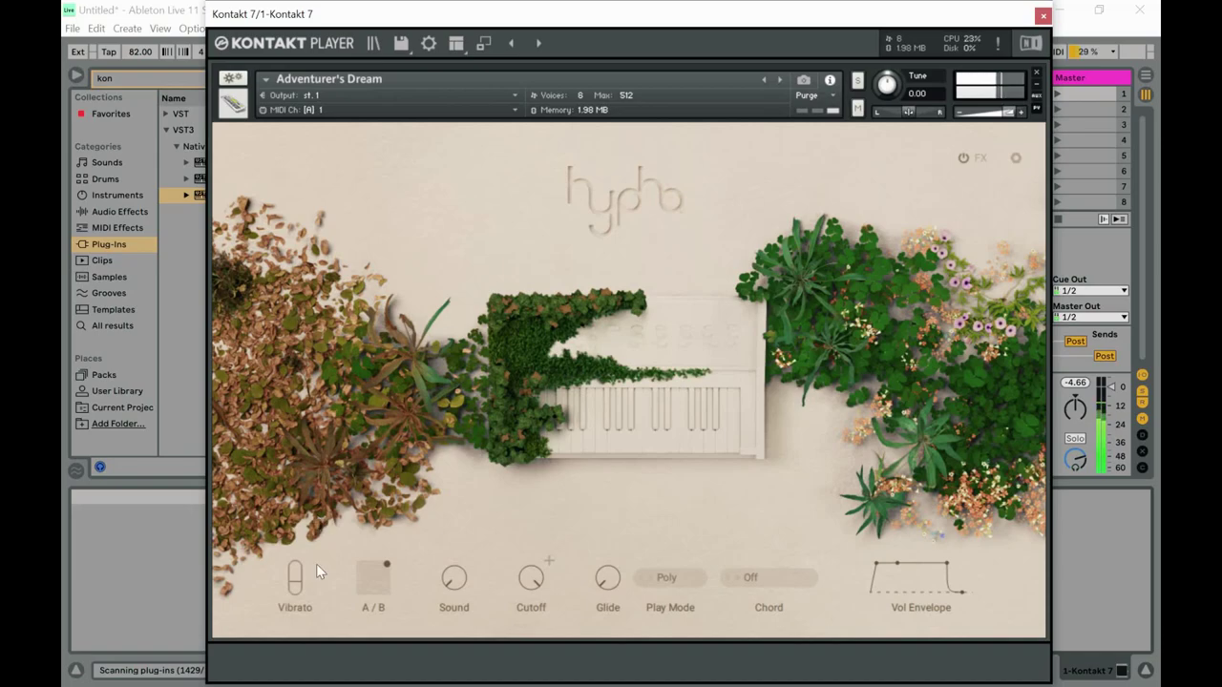
# Vary the Vibrato control and sweep the A/B blend pad, leaving its point near the pad's upper-right corner
pyautogui.moveTo(294, 587); pyautogui.dragTo(339, 515)
pyautogui.click(299, 578)
pyautogui.click(385, 571)
pyautogui.moveTo(385, 572); pyautogui.dragTo(339, 600)
pyautogui.moveTo(336, 552); pyautogui.dragTo(289, 502)
pyautogui.click(362, 564)
pyautogui.moveTo(342, 607); pyautogui.dragTo(424, 562)
pyautogui.moveTo(394, 565); pyautogui.dragTo(388, 563)
# Raise the Sound amount and lower the filter Cutoff of the Adventurer's Dream instrument
pyautogui.moveTo(463, 576); pyautogui.dragTo(468, 520)
pyautogui.scroll(2, 447, 583)
pyautogui.moveTo(522, 581); pyautogui.dragTo(511, 615)
# Open the additional cutoff settings and adjust the cutoff, Vel->Freq and Env Amount, setting Resonance to 9
pyautogui.click(546, 563)
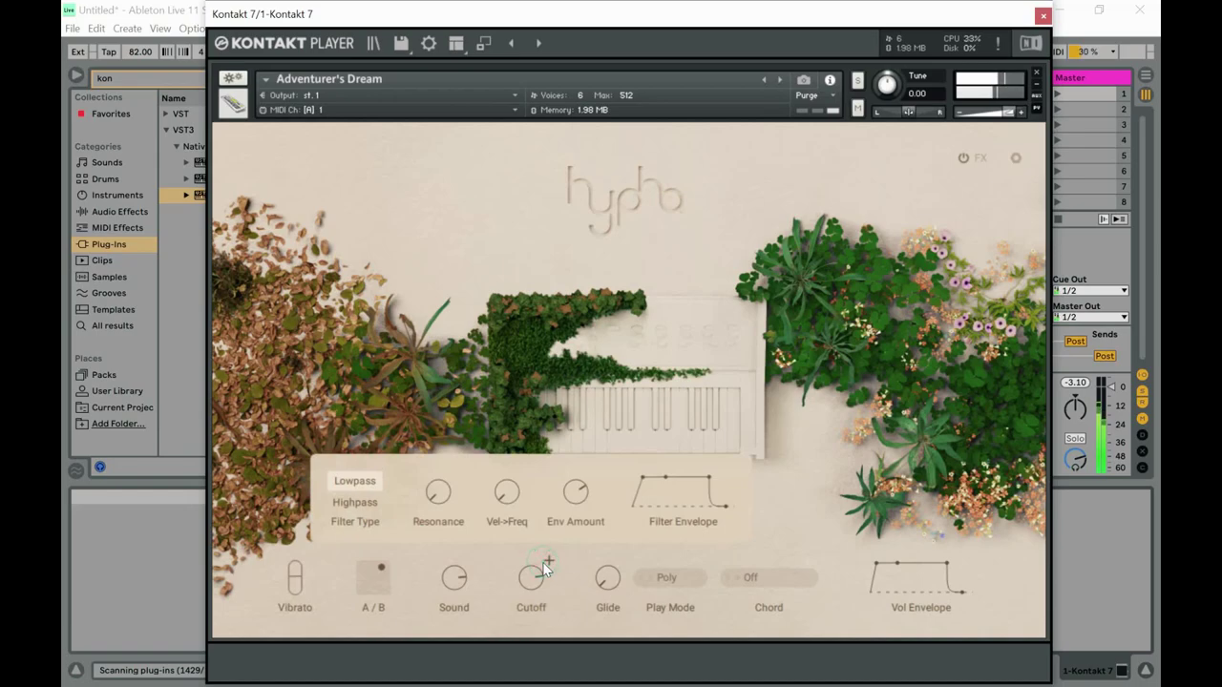
pyautogui.moveTo(539, 582); pyautogui.dragTo(539, 575)
pyautogui.moveTo(505, 478); pyautogui.dragTo(487, 508)
pyautogui.moveTo(576, 495)
pyautogui.mouseDown()
pyautogui.moveTo(586, 473)
pyautogui.moveTo(576, 566)
pyautogui.moveTo(596, 482)
pyautogui.mouseUp()
pyautogui.moveTo(578, 512); pyautogui.dragTo(579, 505)
pyautogui.moveTo(435, 474); pyautogui.dragTo(444, 504)
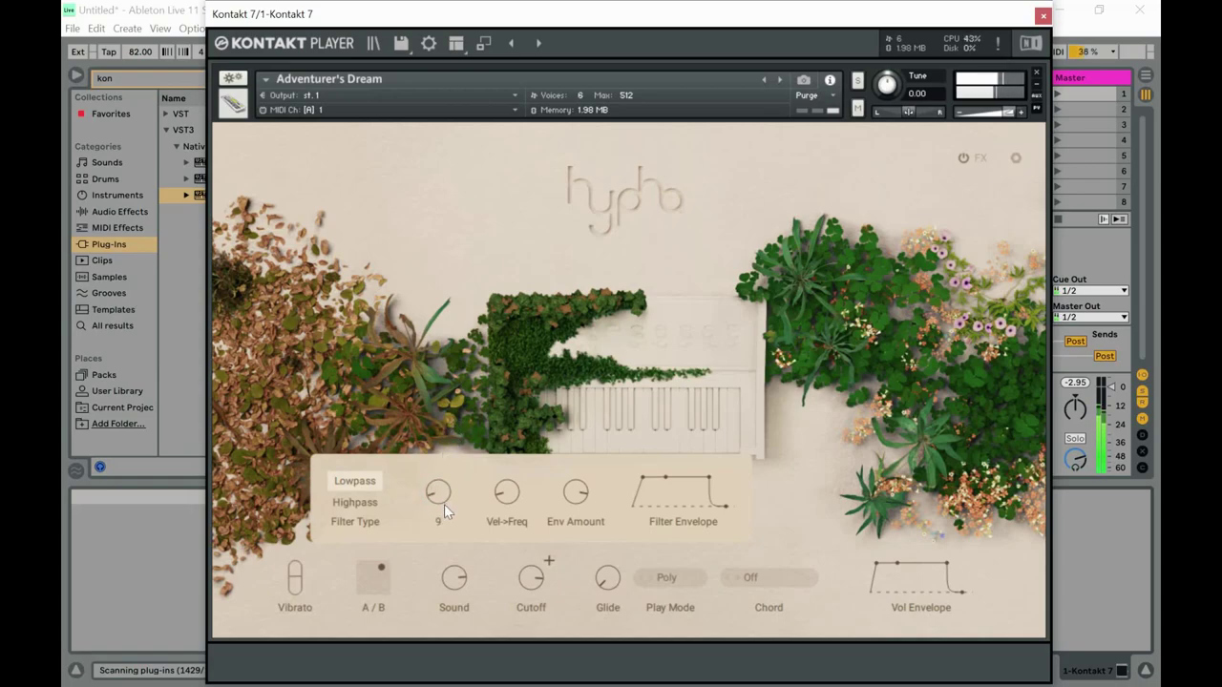
# Try the Highpass filter type and return the filter to Lowpass
pyautogui.click(371, 504)
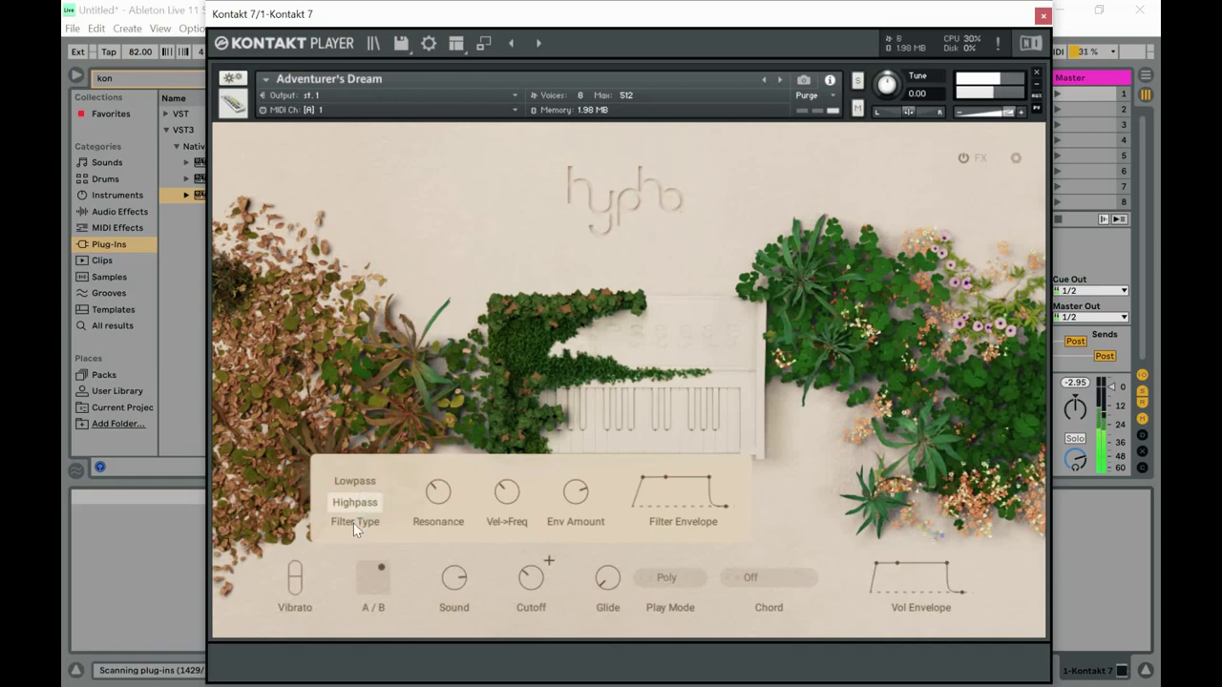
pyautogui.click(354, 522)
pyautogui.click(355, 483)
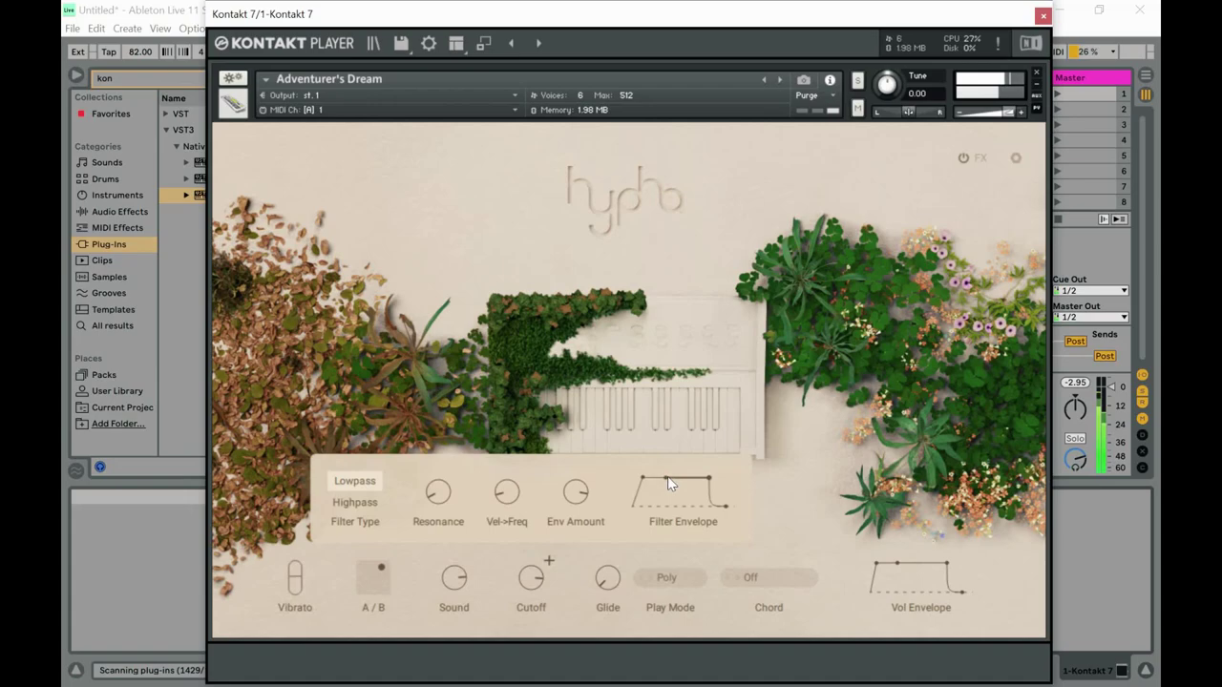
# Adjust the upper breakpoint of the filter envelope and close the additional cutoff settings
pyautogui.moveTo(668, 485)
pyautogui.mouseDown()
pyautogui.moveTo(666, 507)
pyautogui.moveTo(649, 513)
pyautogui.moveTo(654, 481)
pyautogui.moveTo(677, 480)
pyautogui.mouseUp()
pyautogui.moveTo(676, 480); pyautogui.dragTo(675, 477)
pyautogui.click(547, 559)
pyautogui.click(548, 560)
# Try the Mono and Legato play modes and return the play mode to Poly
pyautogui.click(647, 577)
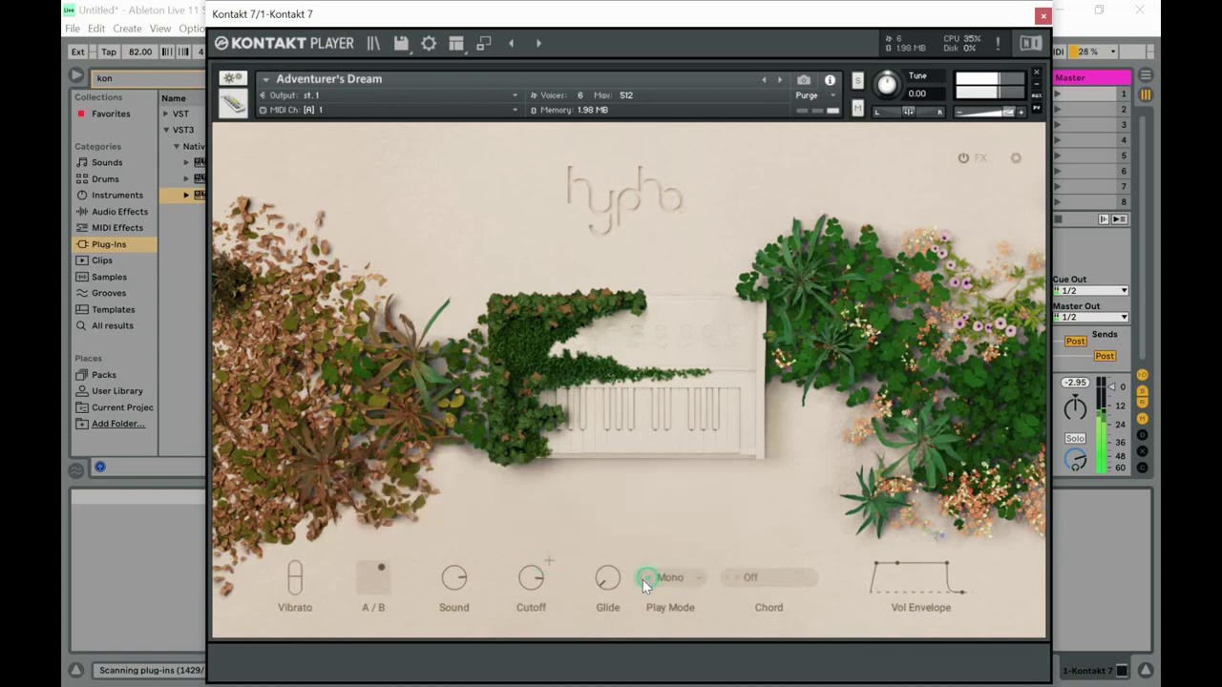
pyautogui.click(674, 579)
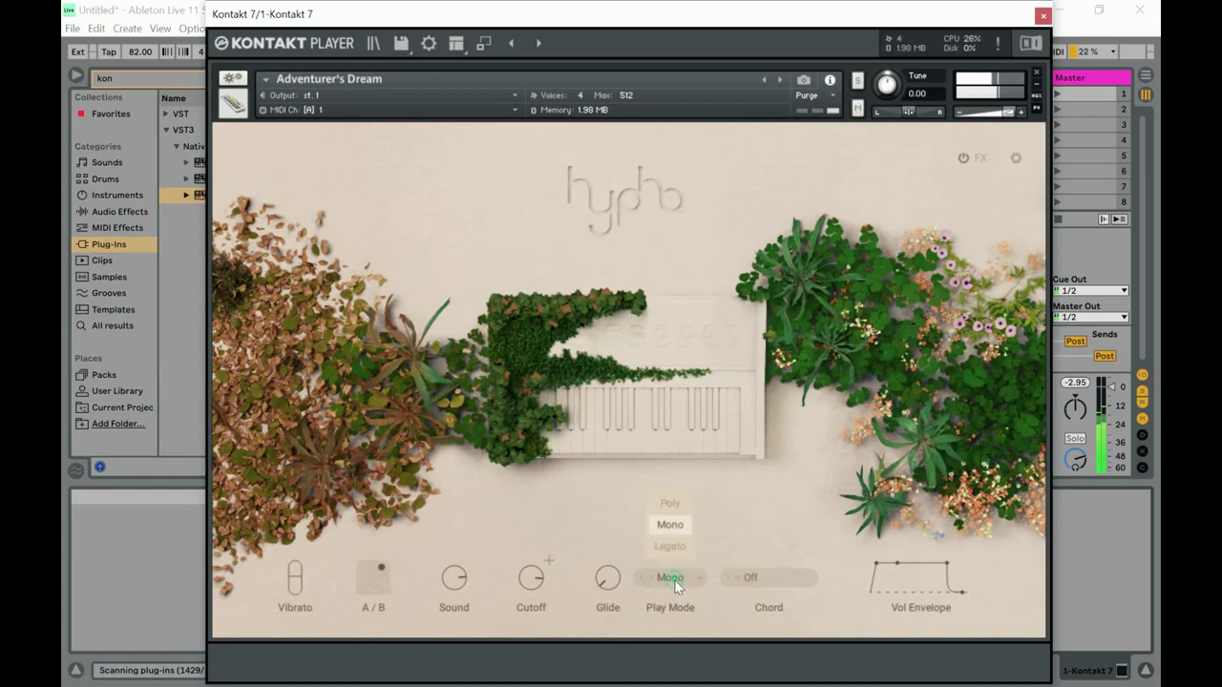
pyautogui.click(674, 546)
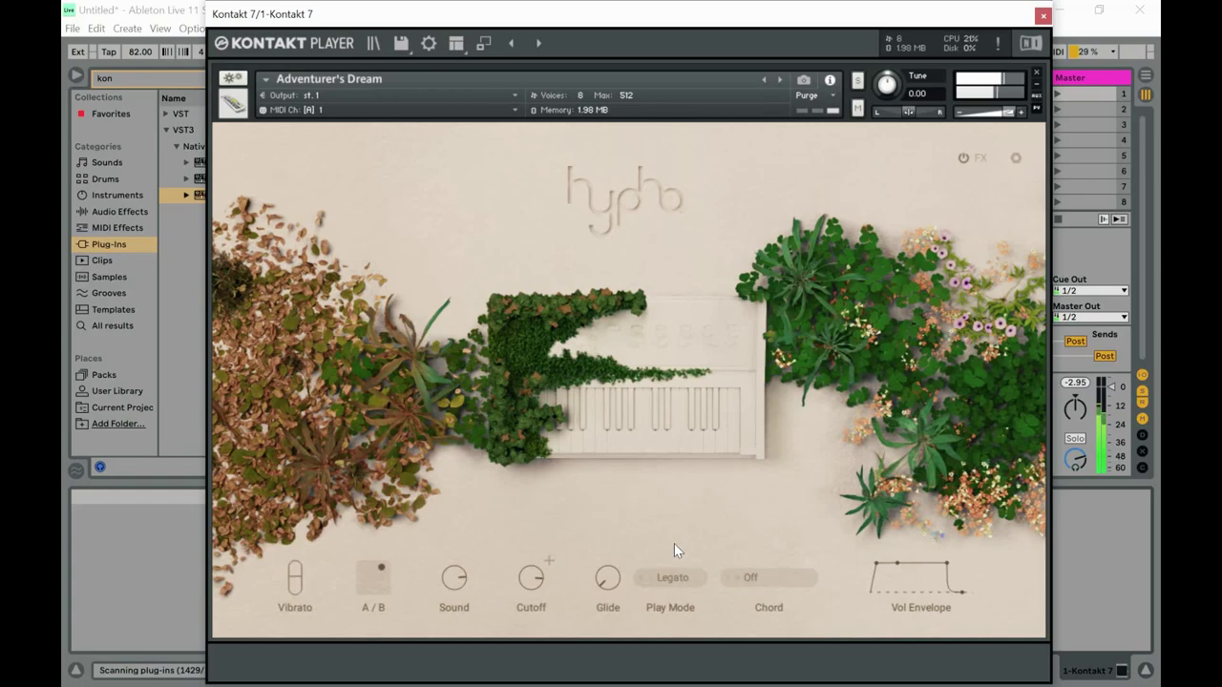
pyautogui.click(662, 580)
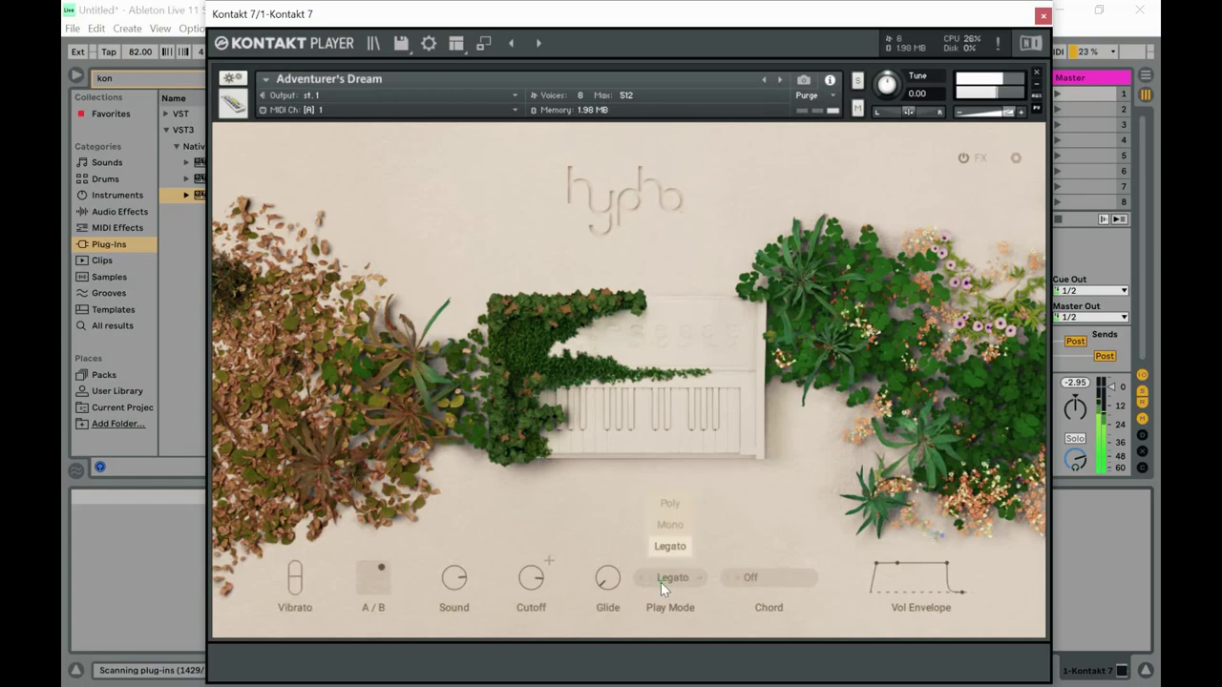
pyautogui.click(682, 507)
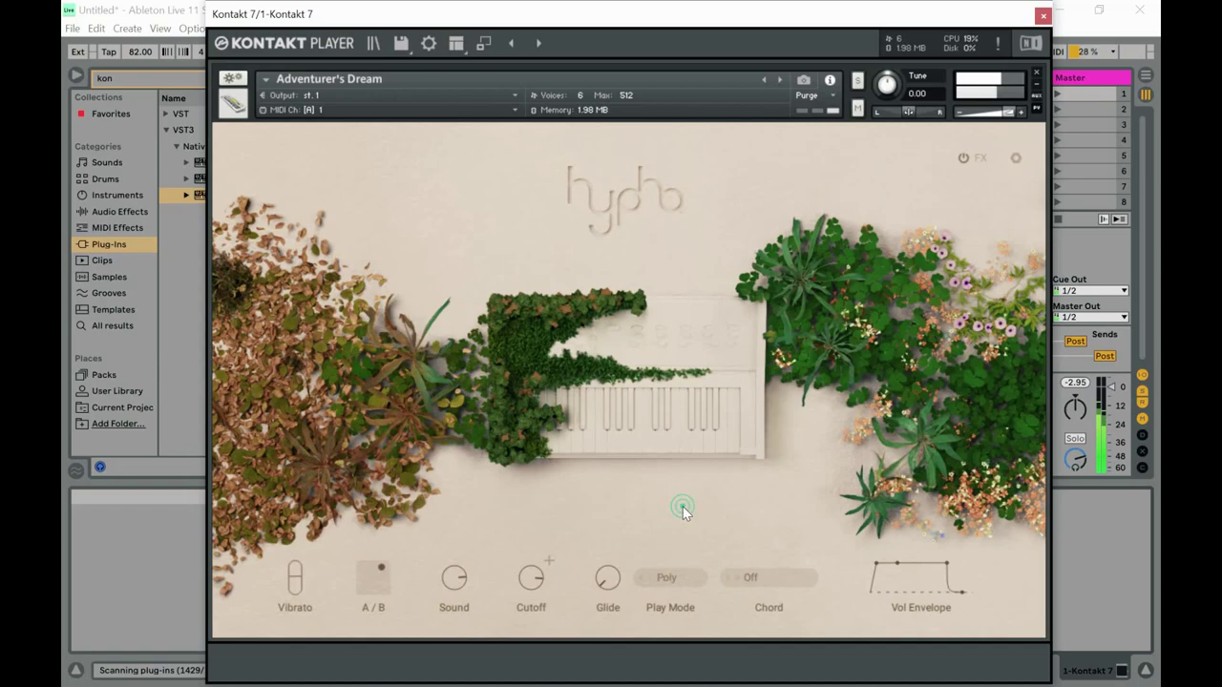
# Try the interval options of the Chord setting one after another: Octave, Fifth, Fourth and Third
pyautogui.click(752, 581)
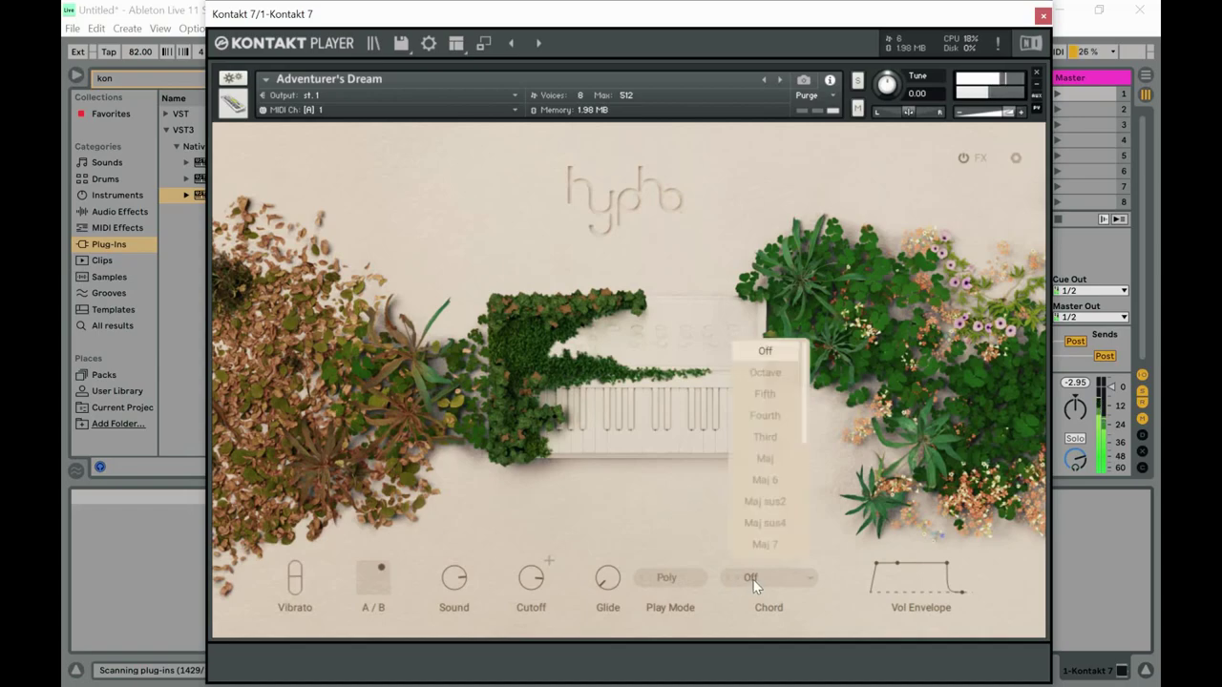
pyautogui.click(766, 372)
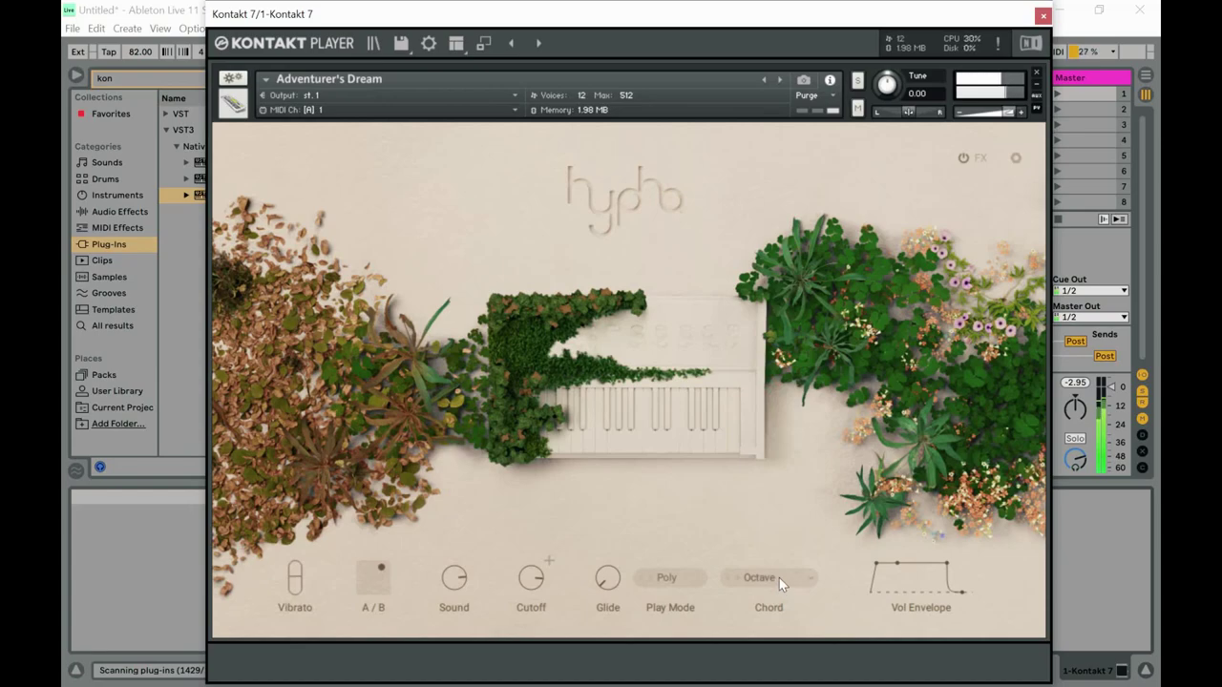
pyautogui.click(776, 577)
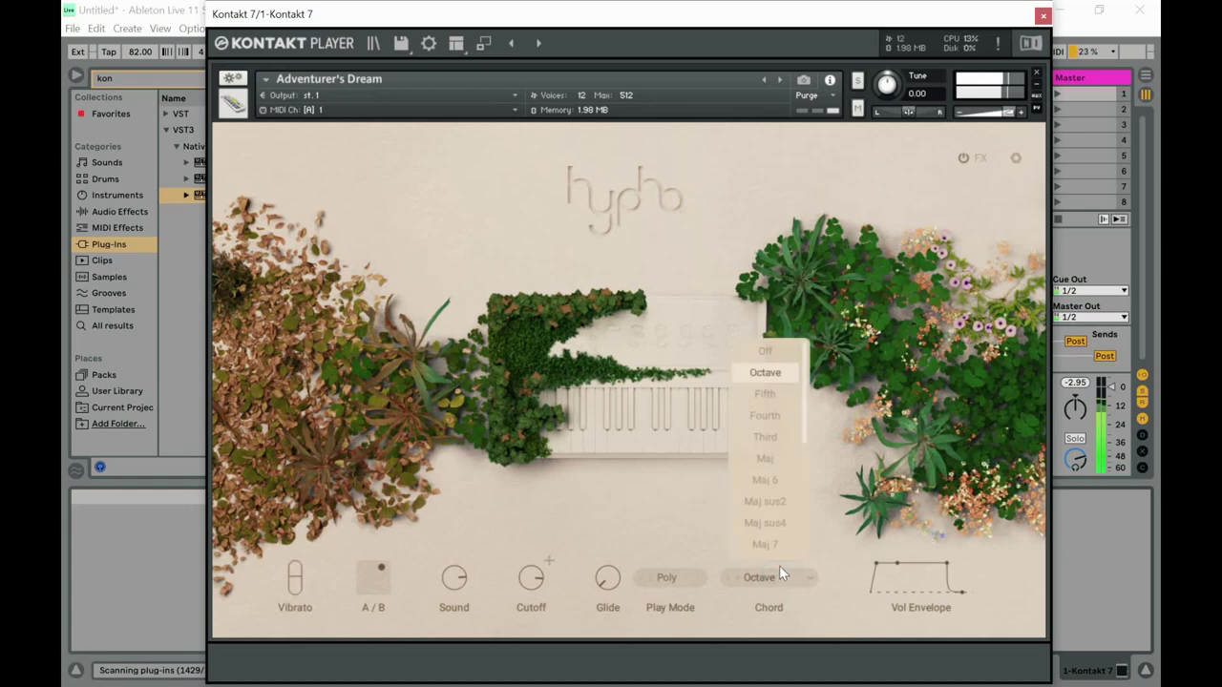
pyautogui.click(768, 392)
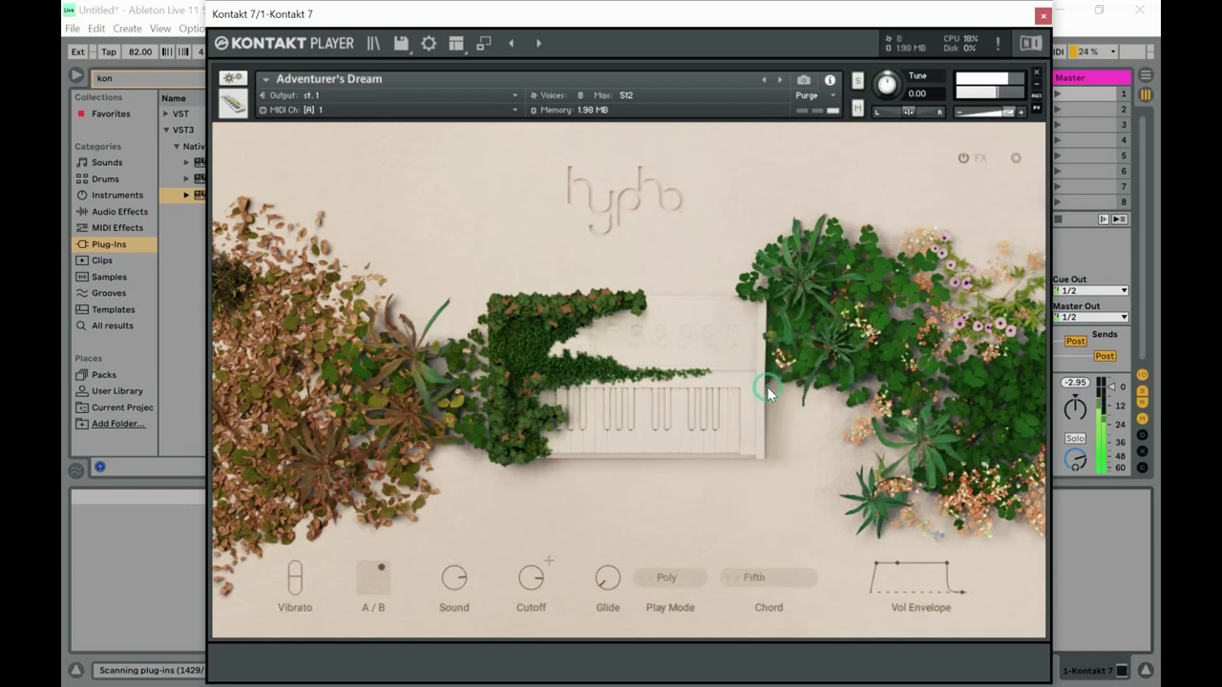
pyautogui.click(749, 576)
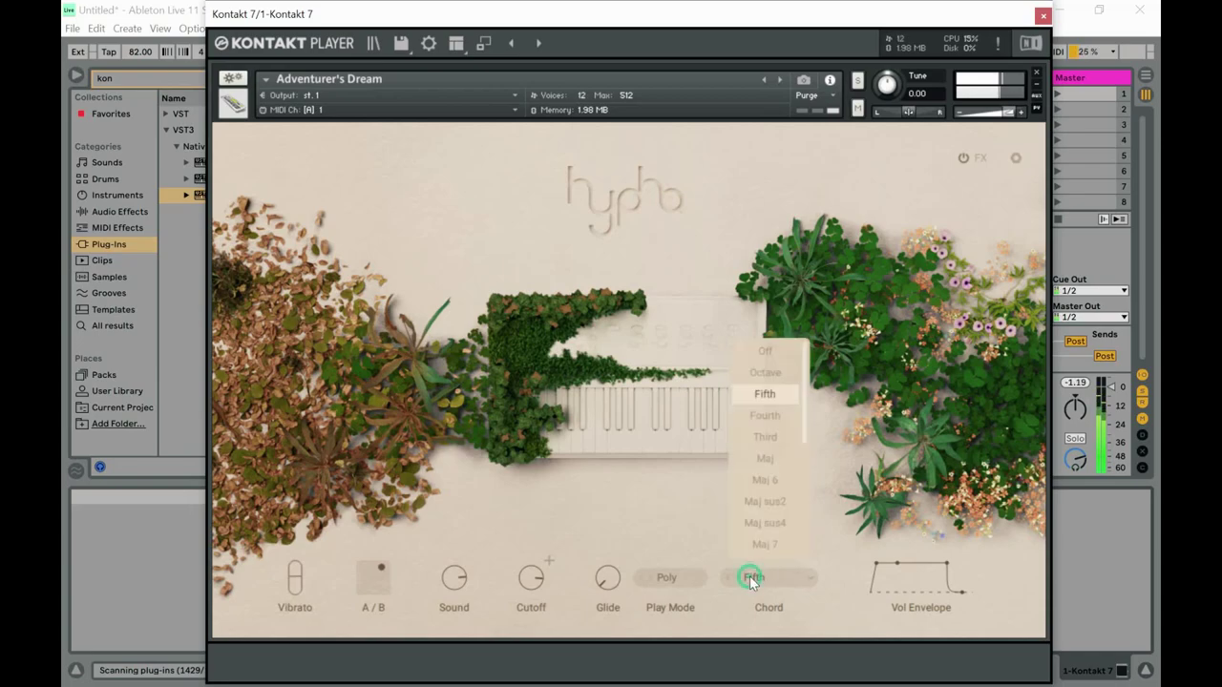
pyautogui.click(754, 416)
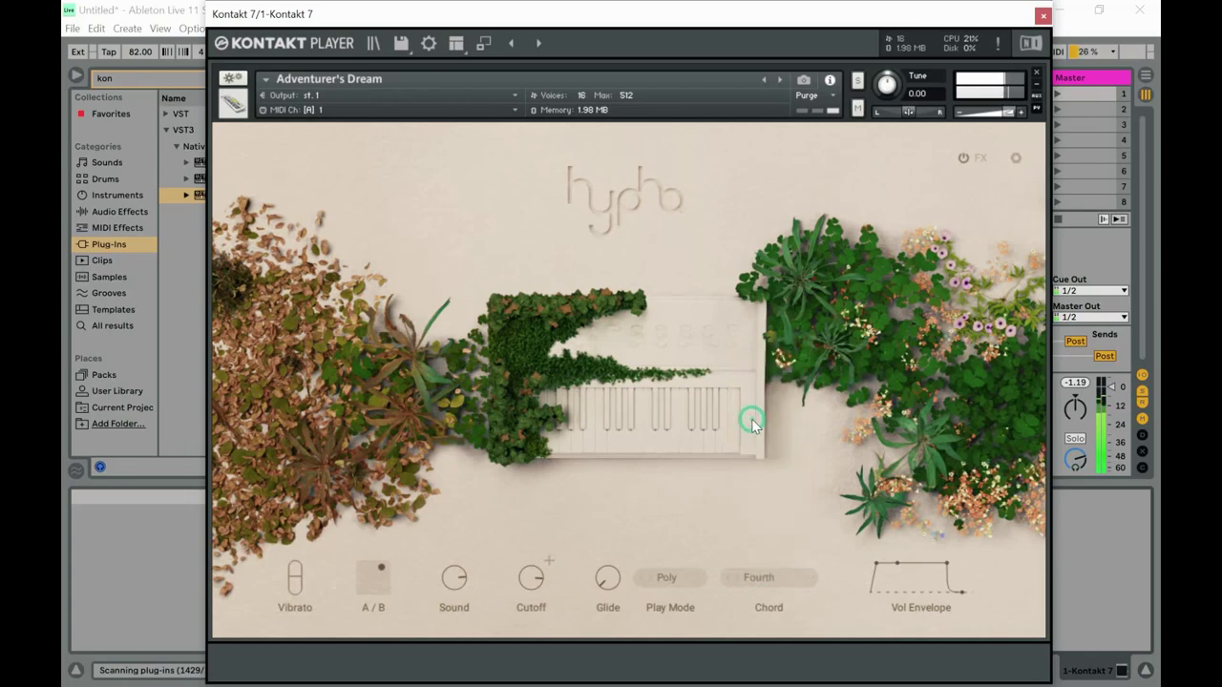
pyautogui.click(781, 578)
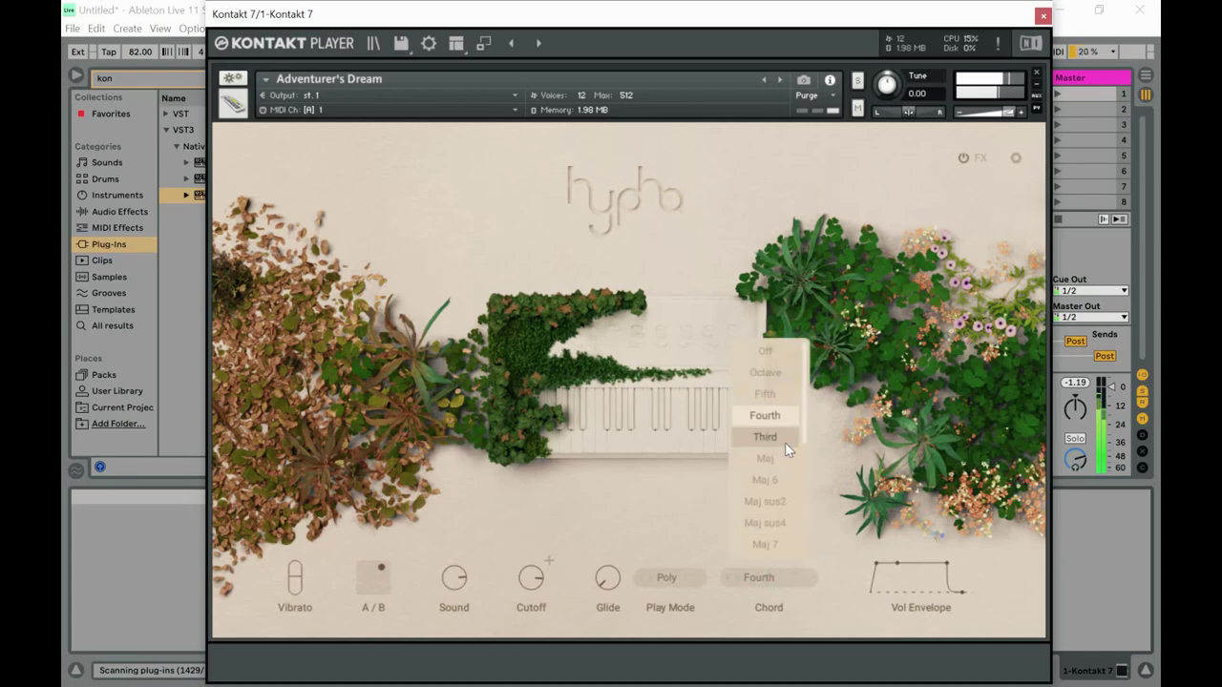
pyautogui.click(785, 441)
# Try the Chord settings Maj, Maj 6, Maj sus2 and Maj sus4, and leave the chord on Maj 7
pyautogui.click(755, 573)
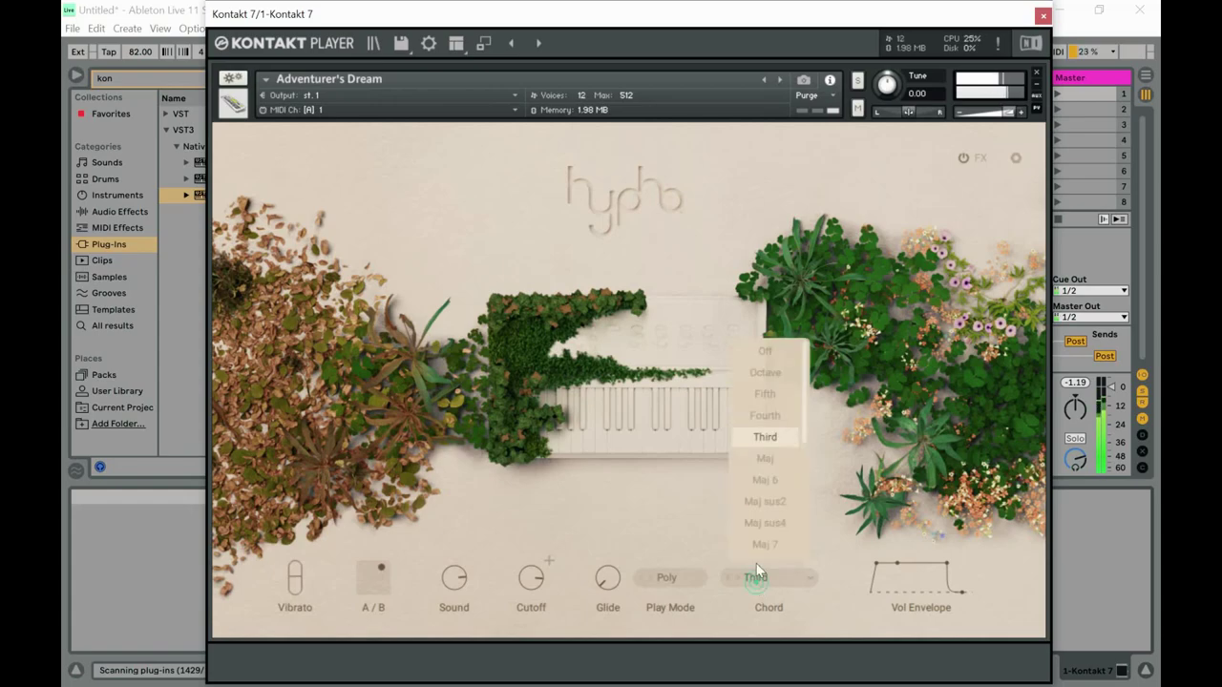
pyautogui.click(769, 457)
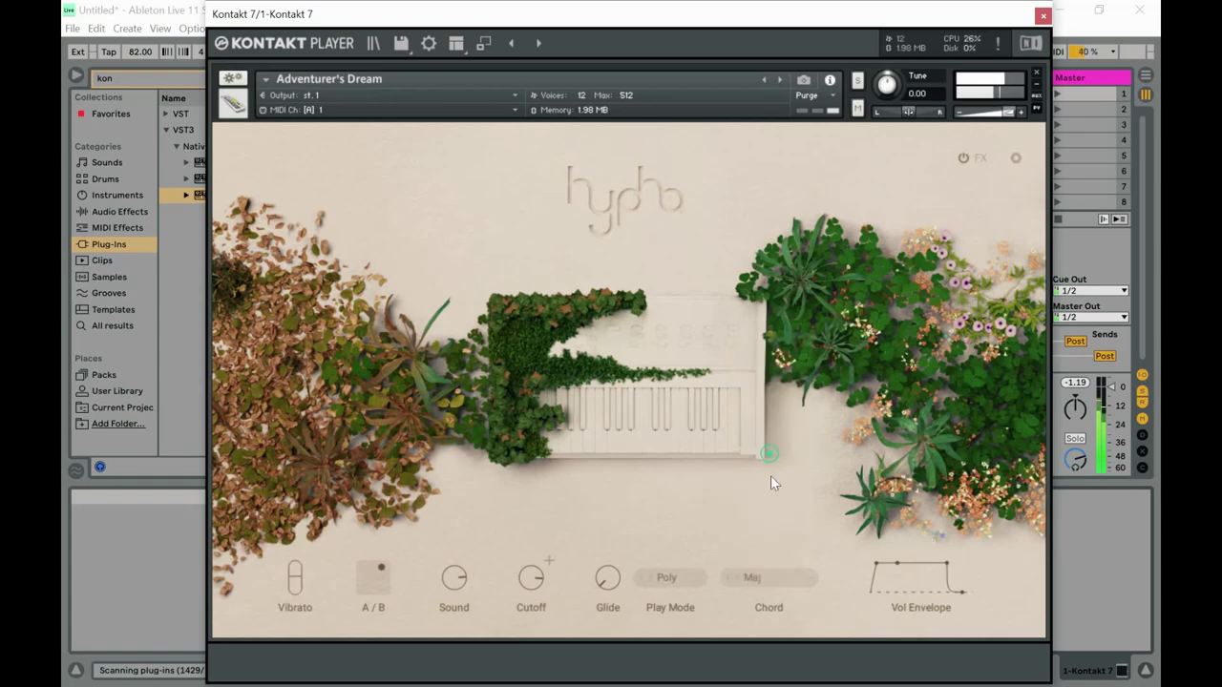
pyautogui.click(753, 580)
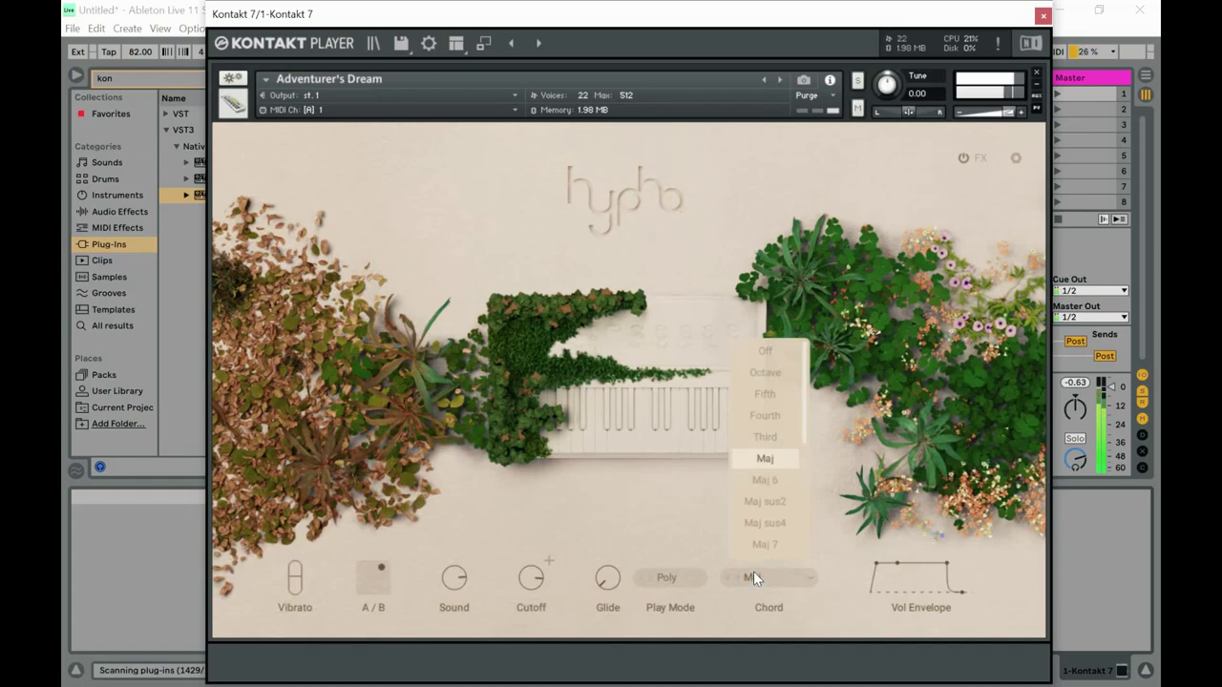
pyautogui.click(777, 480)
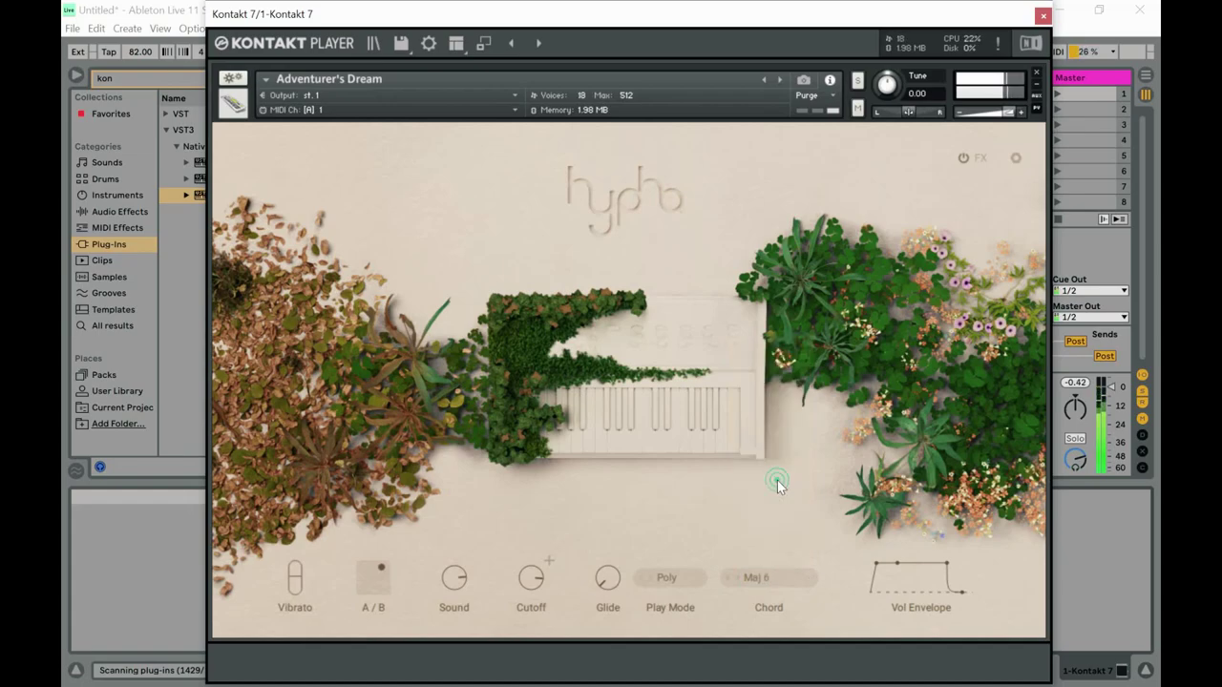
pyautogui.click(754, 579)
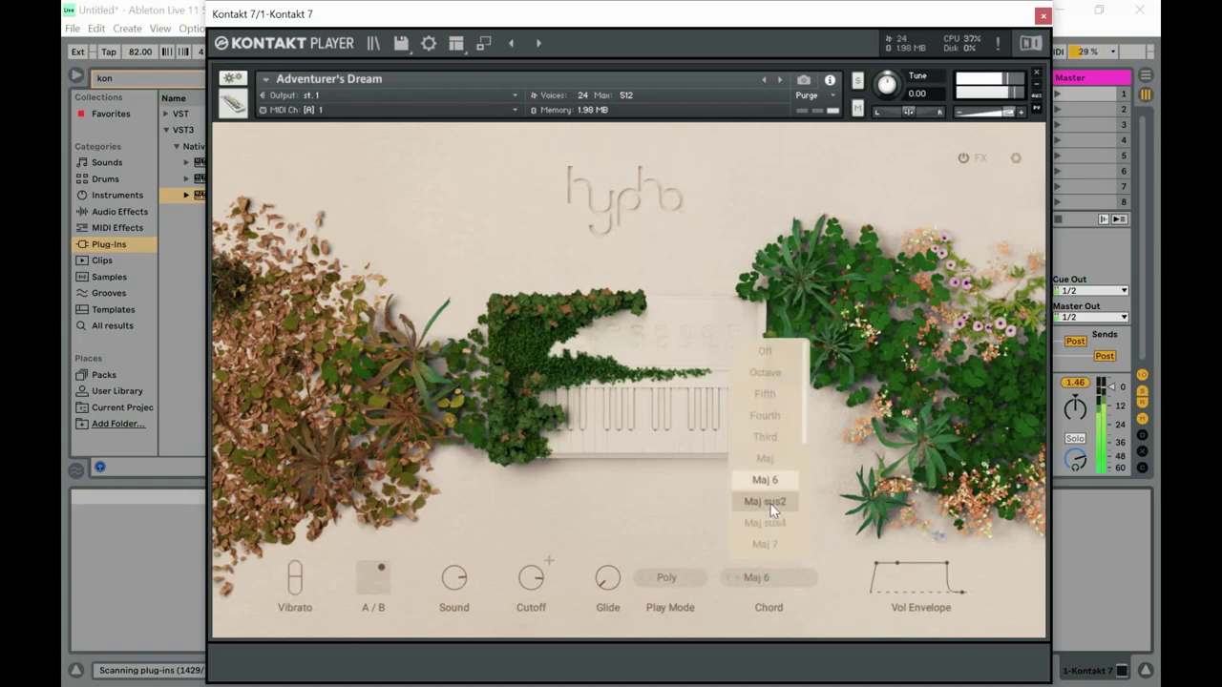
pyautogui.click(767, 502)
pyautogui.click(760, 576)
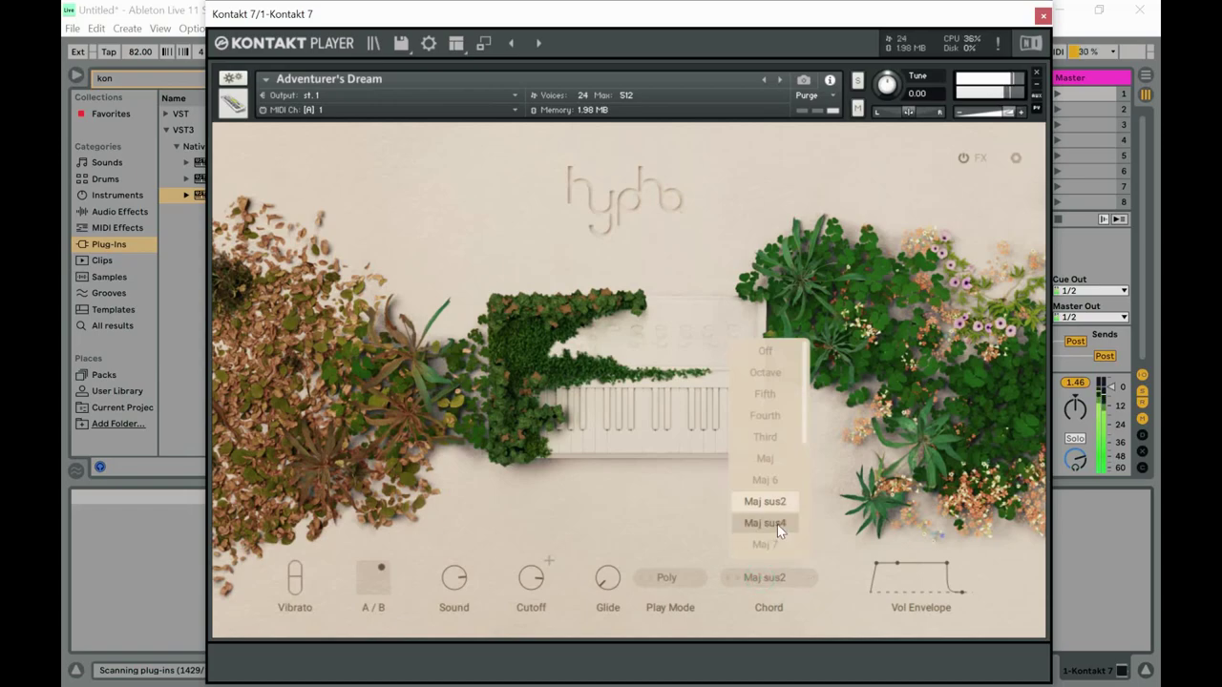
pyautogui.click(777, 524)
pyautogui.click(767, 577)
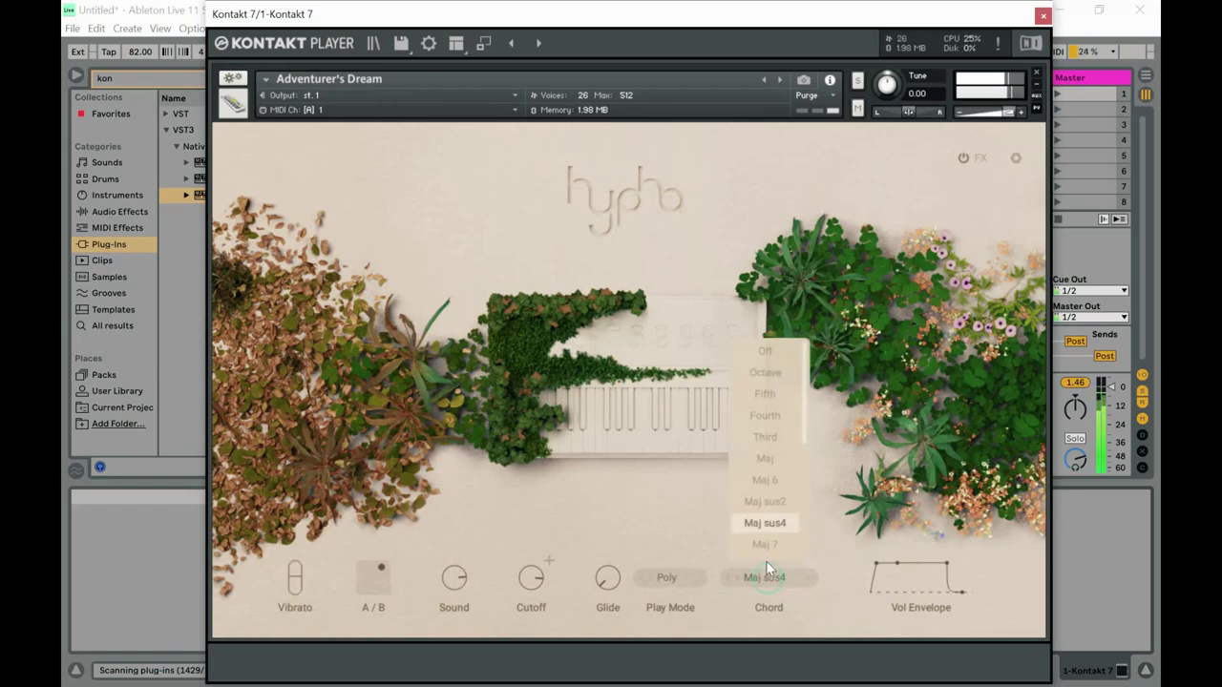
pyautogui.click(770, 548)
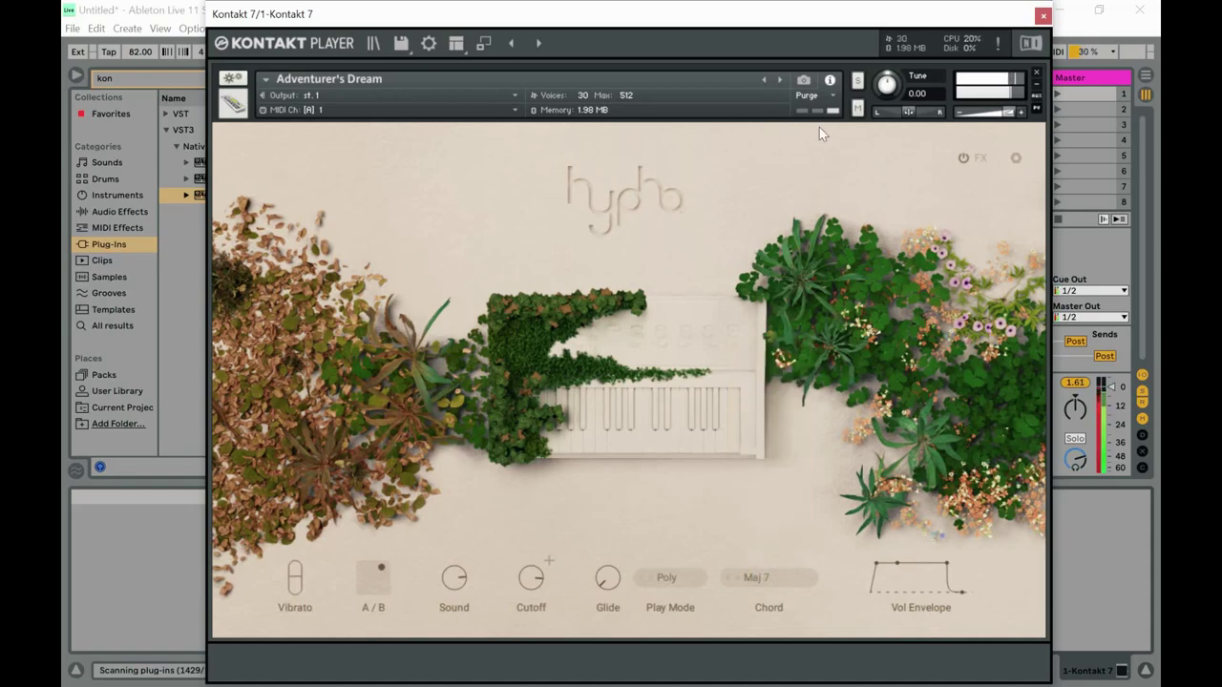
# Step forward through the instruments Ancient Hall, Bird Song, Bounce Back and Cavernous Temple to load Coral Reef
pyautogui.click(783, 80)
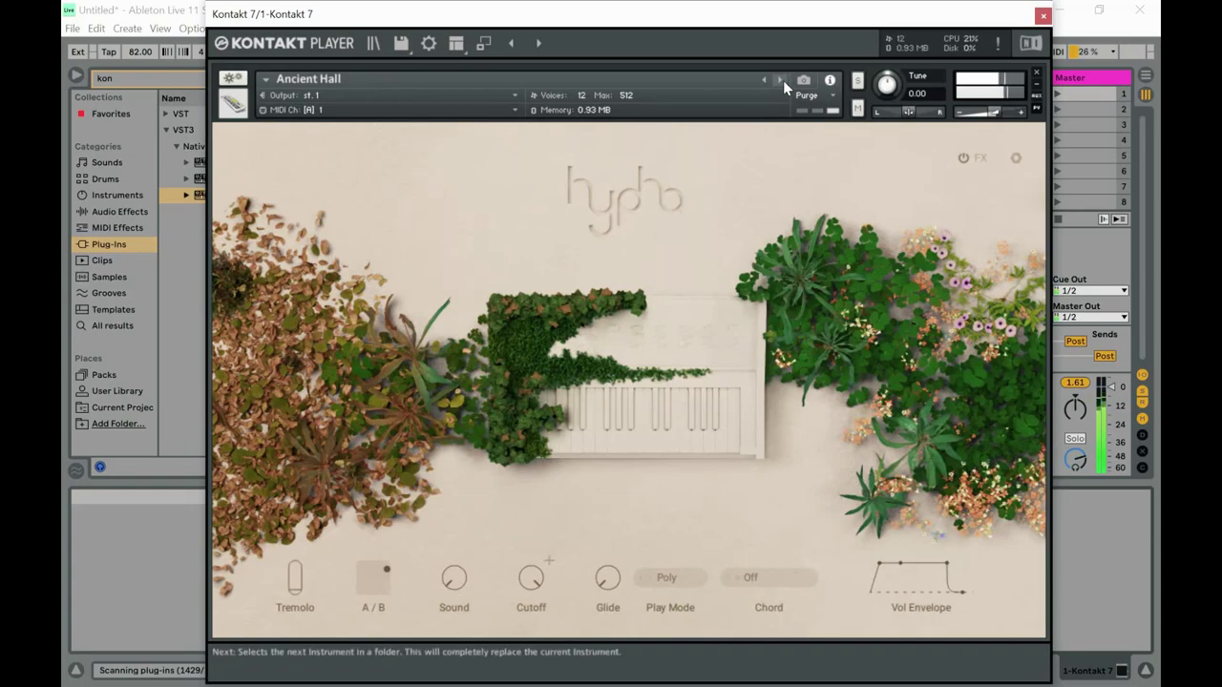
pyautogui.click(781, 80)
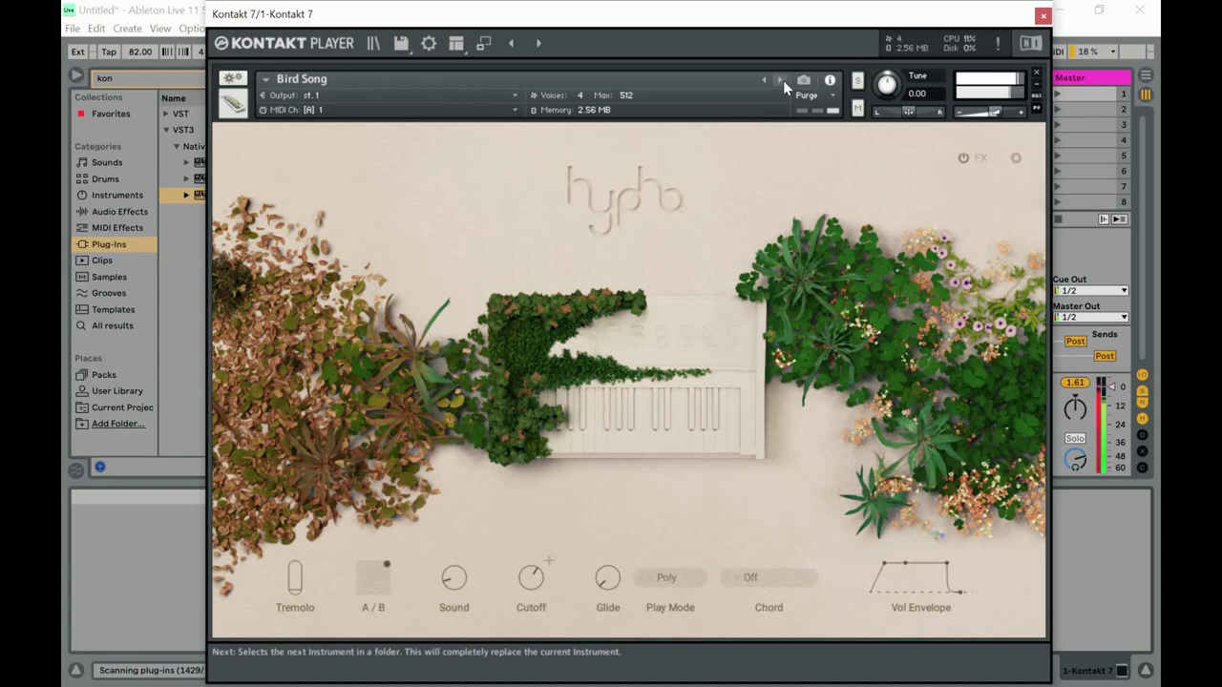
pyautogui.click(784, 85)
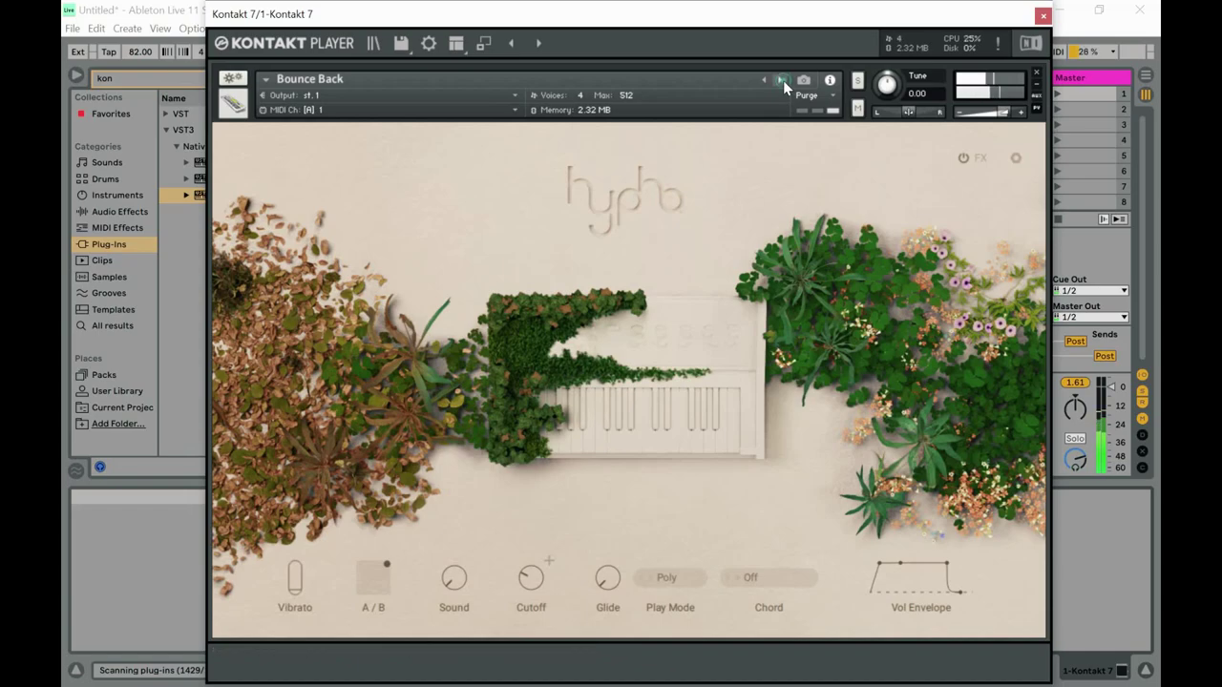
pyautogui.click(781, 81)
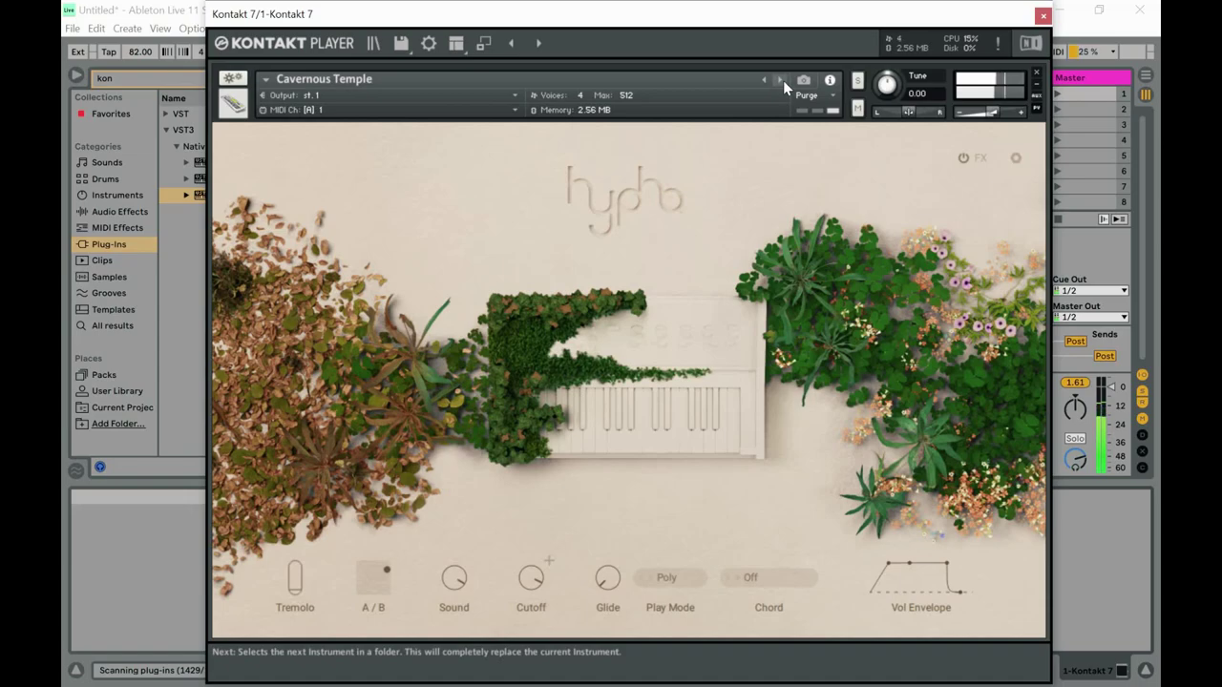
pyautogui.click(784, 86)
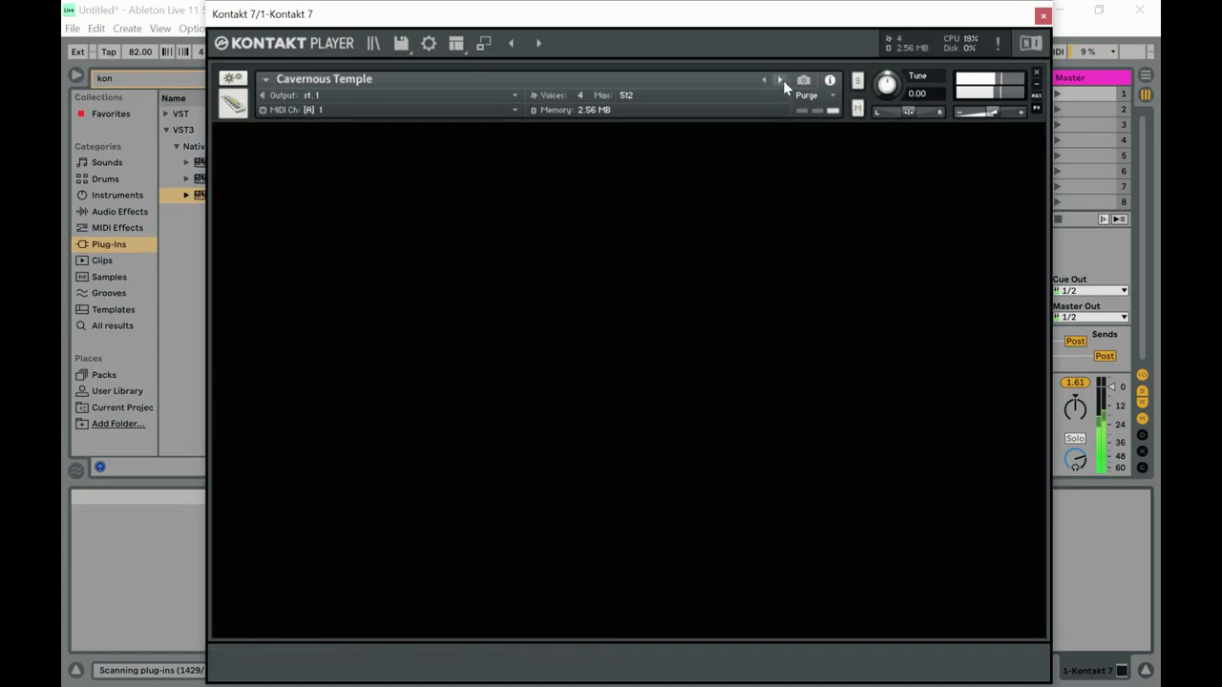
pyautogui.click(783, 85)
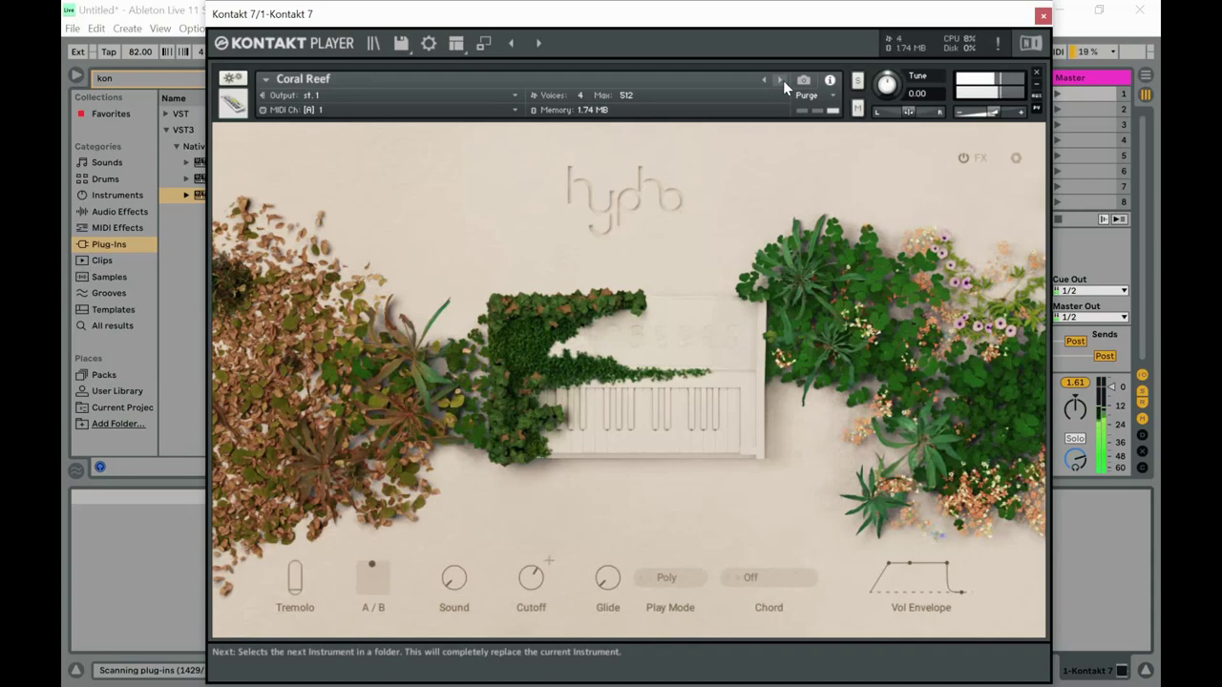